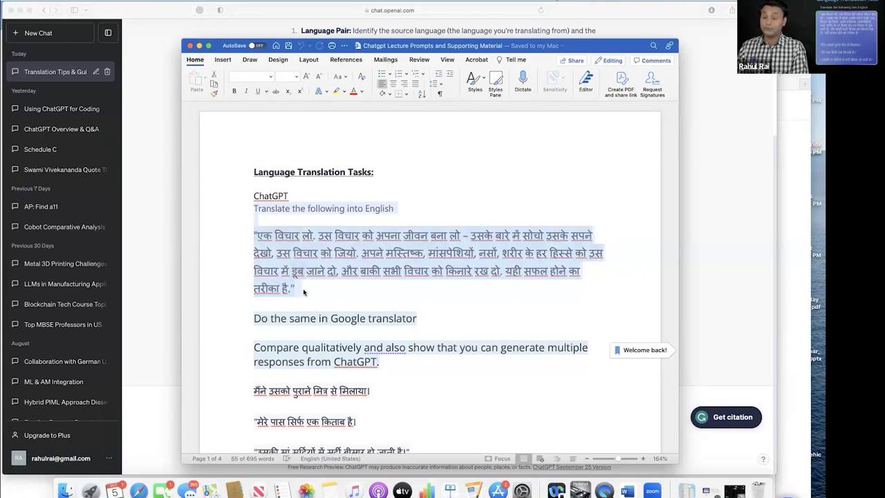
Step: Copy the selected "Translate the following into English" prompt with its Hindi quote from the Word document and submit it to ChatGPT
{"action": "right_click", "coordinate": [326, 257]}
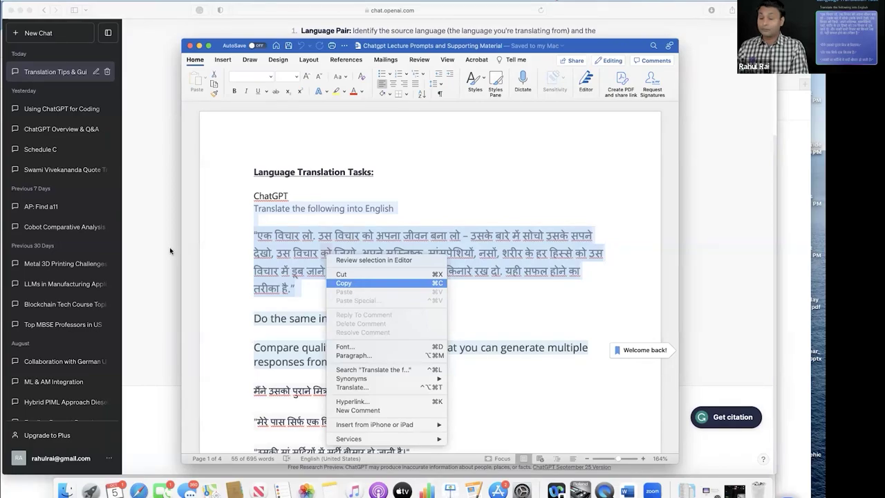
{"action": "left_click", "coordinate": [357, 283]}
{"action": "left_click", "coordinate": [168, 247]}
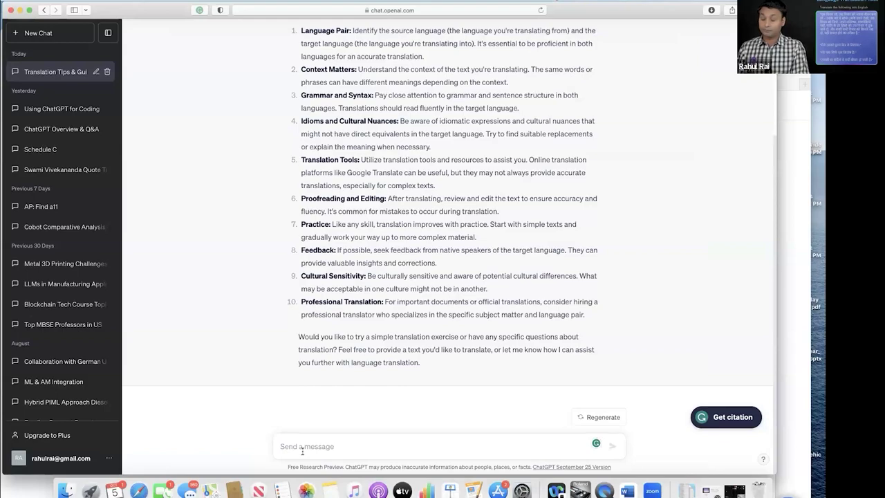
{"action": "key", "text": "super+v"}
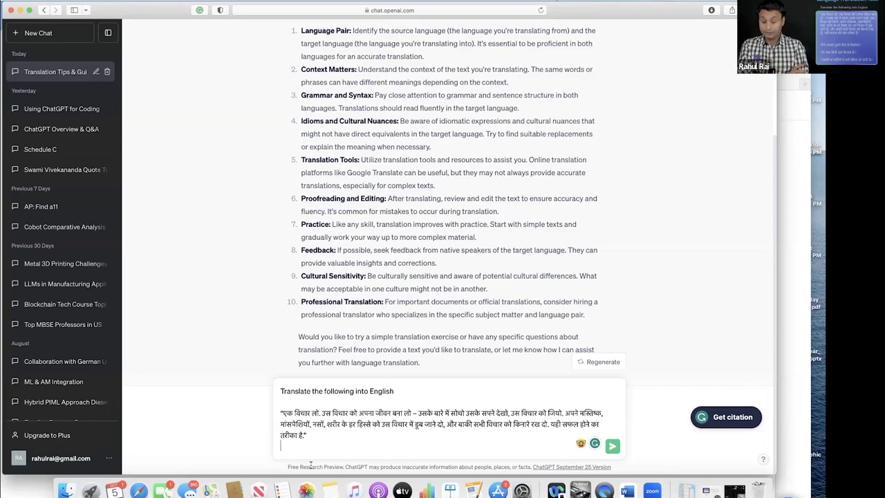
{"action": "key", "text": "Return"}
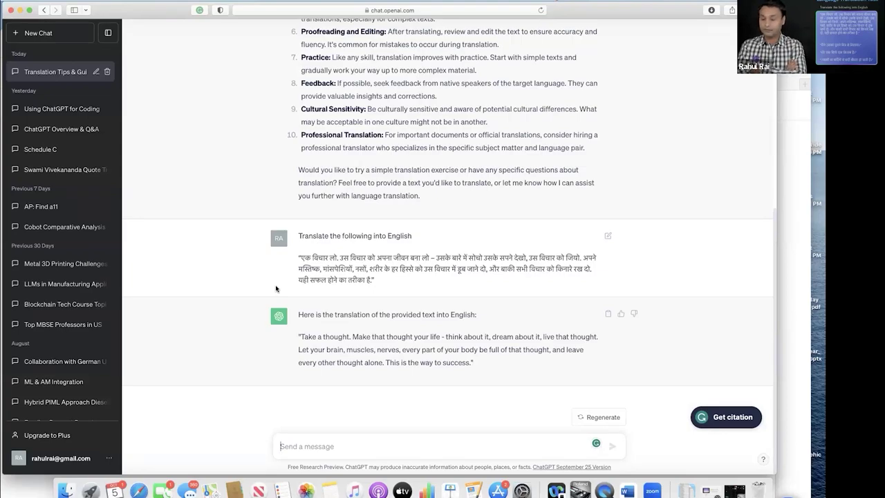
Step: Copy the Hindi quote from the submitted prompt and translate it from Hindi into English in Google Translate
{"action": "left_click_drag", "start_coordinate": [378, 284], "coordinate": [299, 263]}
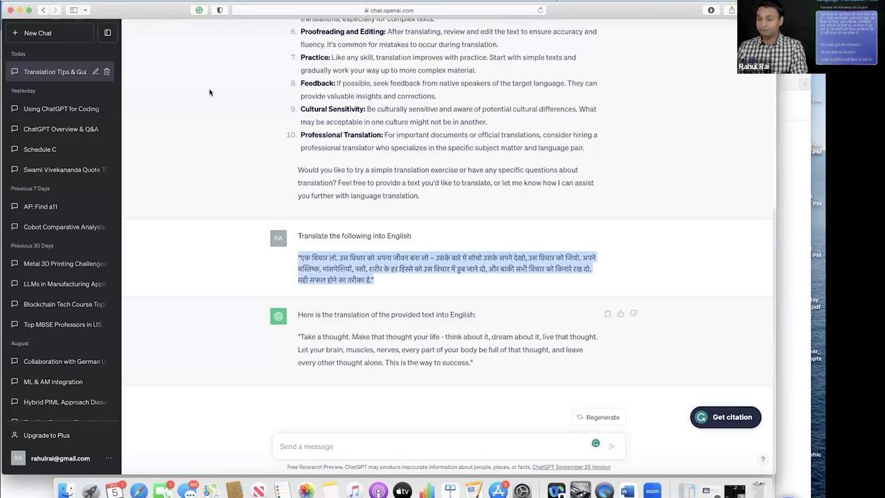
{"action": "key", "text": "ctrl+Right"}
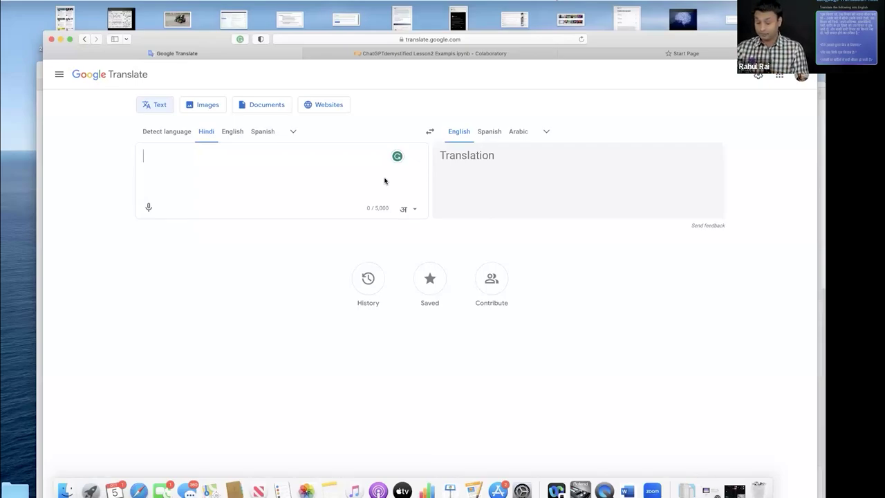
{"action": "key", "text": "super+v"}
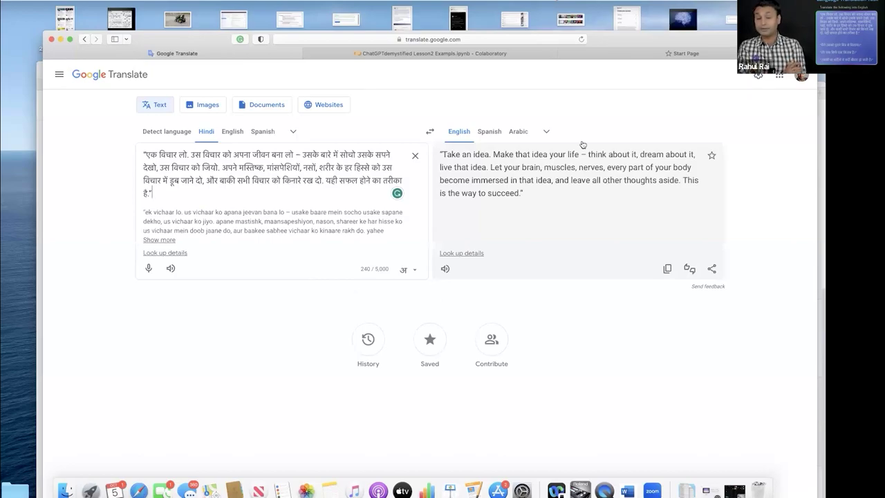
{"action": "scroll", "coordinate": [462, 235], "scroll_direction": "right", "scroll_amount": 3}
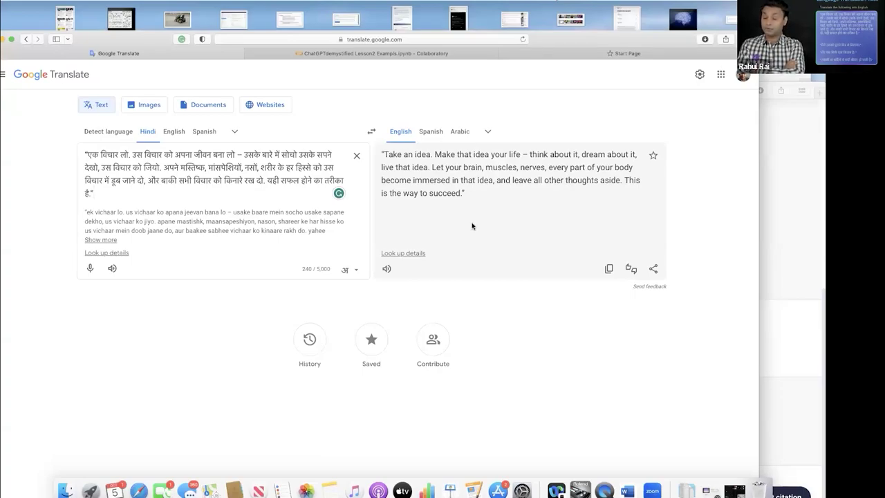
Step: Switch back to the ChatGPT "Translation Tips & Guidance" window and ask "who is this quote from"
{"action": "right_click", "coordinate": [143, 481]}
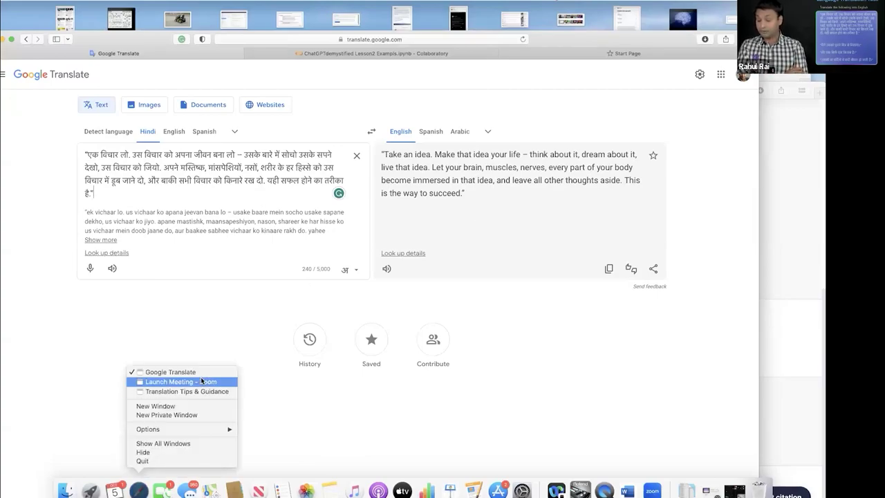
{"action": "left_click", "coordinate": [197, 392]}
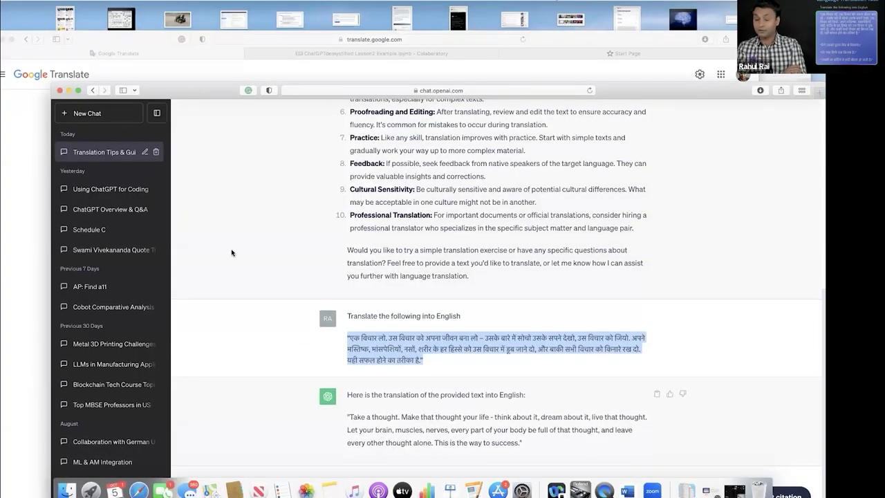
{"action": "key", "text": "ctrl+alt+Return"}
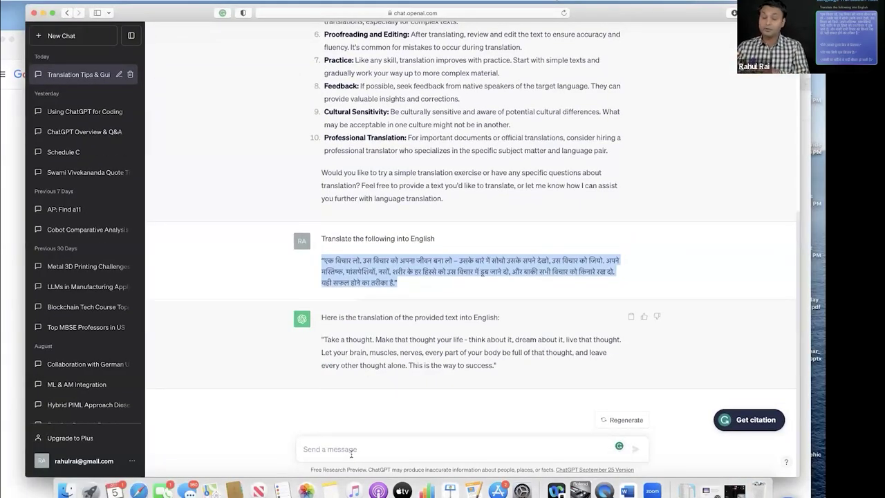
{"action": "left_click", "coordinate": [351, 453]}
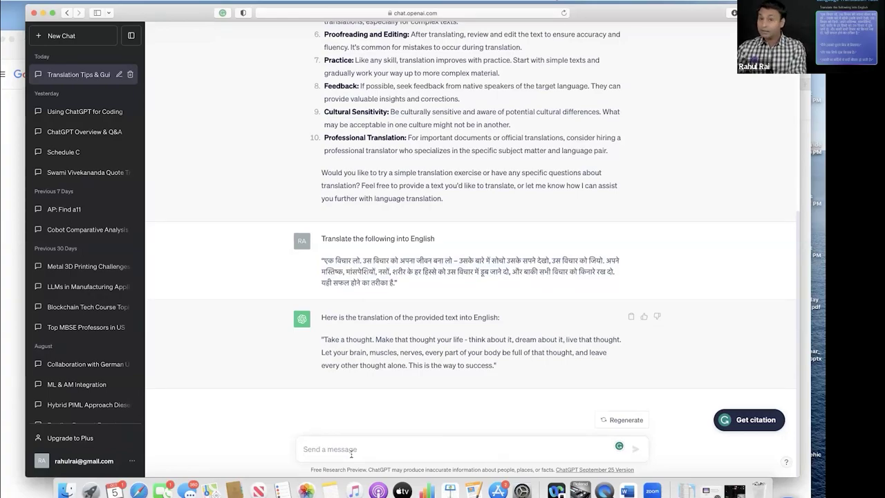
{"action": "type", "text": "who "}
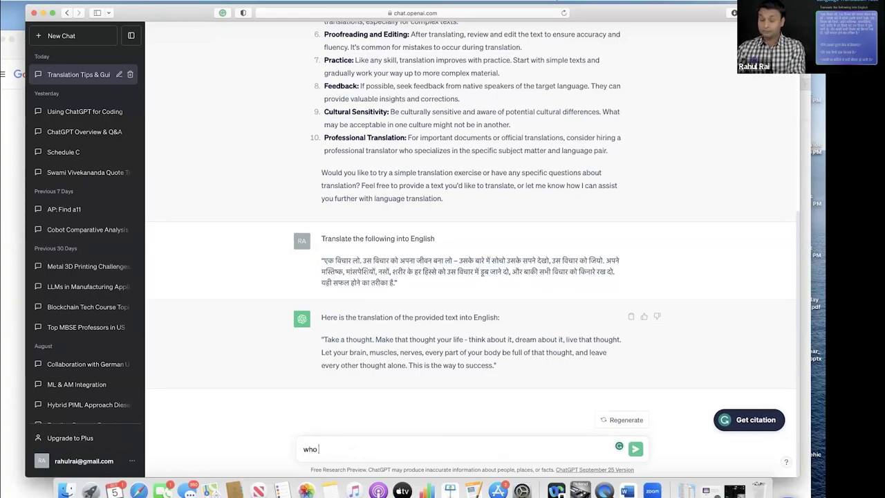
{"action": "type", "text": "is this quote from"}
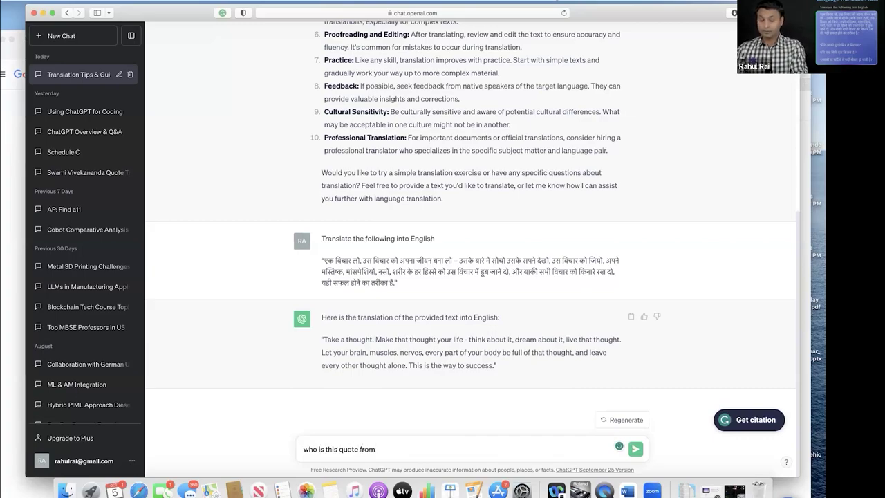
{"action": "key", "text": "Return"}
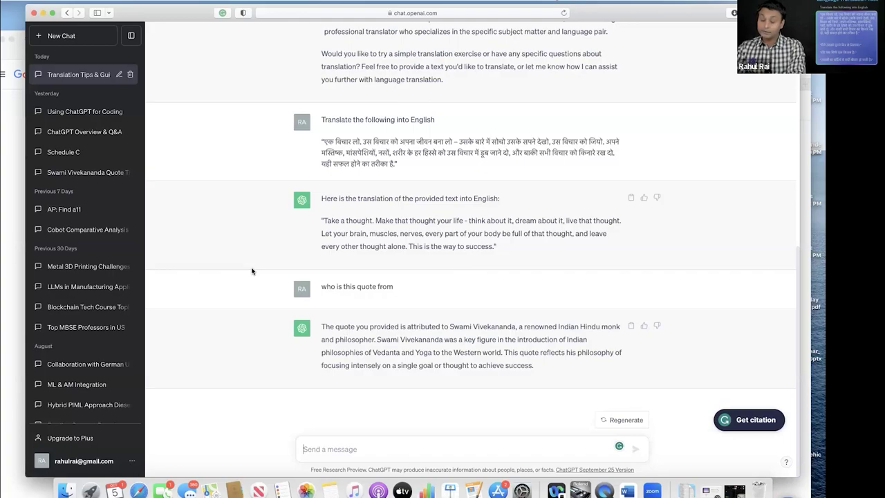
Step: Ask ChatGPT "what are other quotes from Vivekananda"
{"action": "type", "text": "what"}
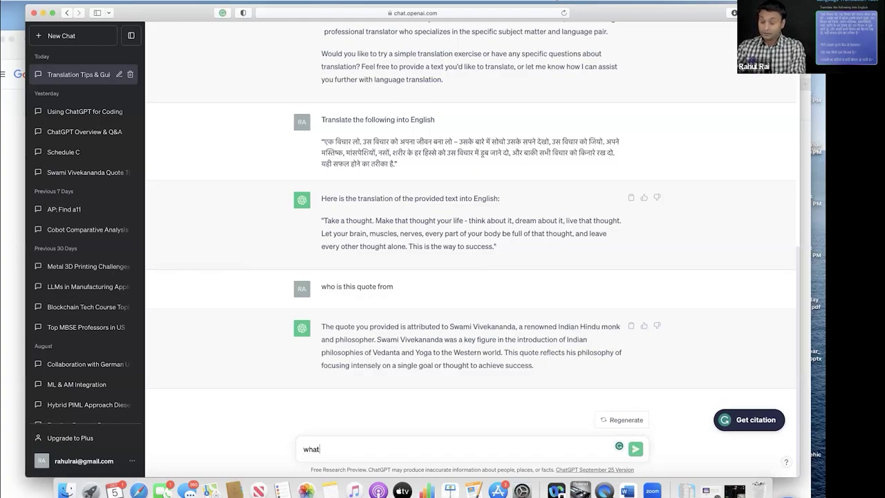
{"action": "type", "text": " are othe"}
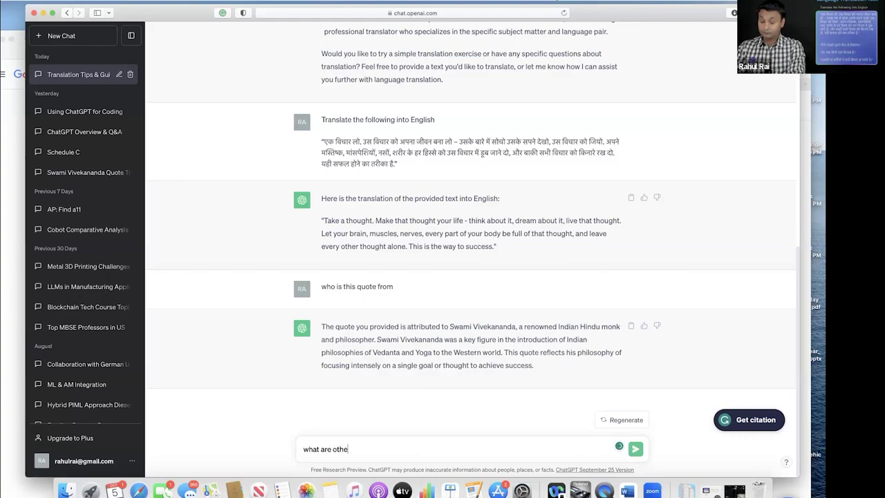
{"action": "type", "text": "r quotes "}
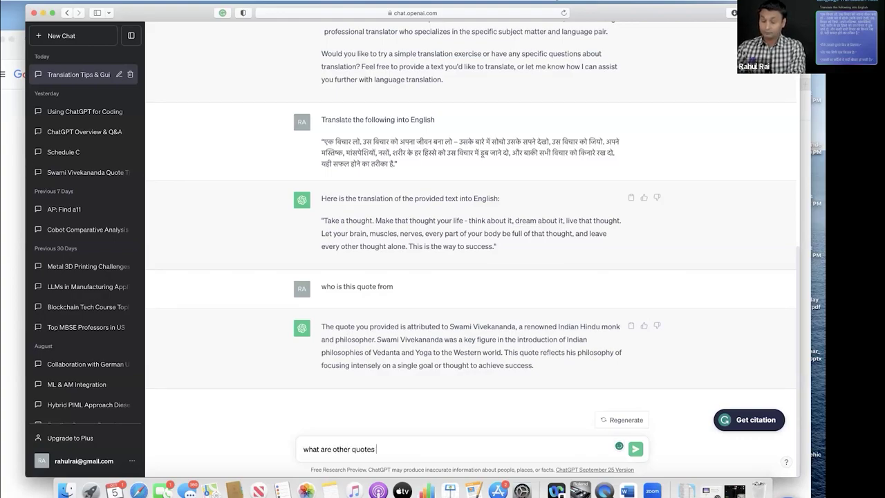
{"action": "type", "text": "from V"}
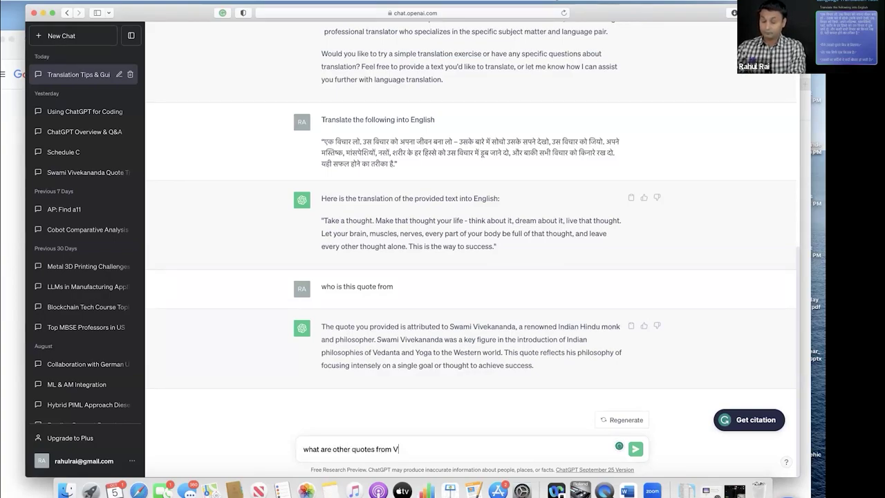
{"action": "type", "text": "ivekananda"}
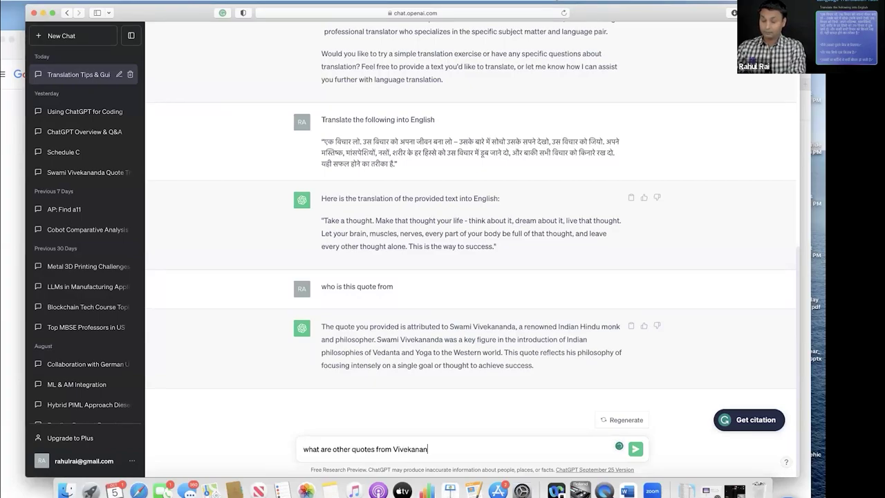
{"action": "key", "text": "Return"}
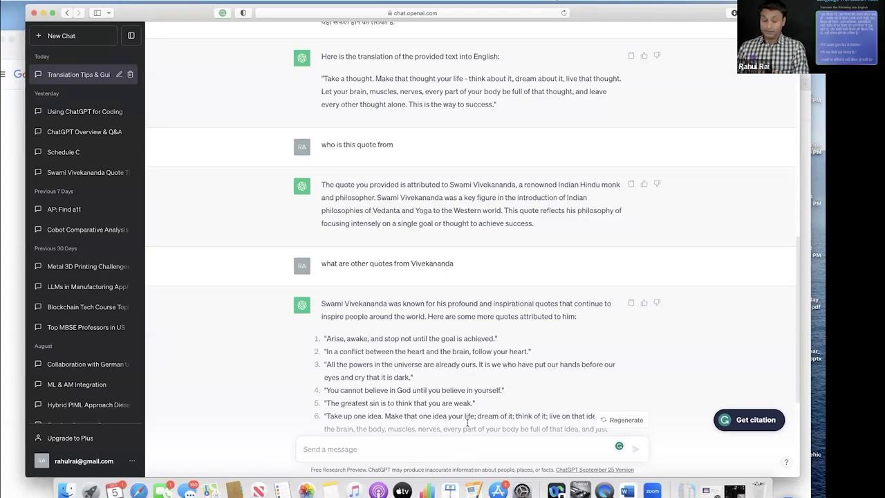
Step: Switch to the Word document and copy the Hindi sentence "मेरे पास सिर्फ एक किताब है।"
{"action": "left_click", "coordinate": [627, 490]}
{"action": "scroll", "coordinate": [286, 360], "scroll_direction": "down", "scroll_amount": 3}
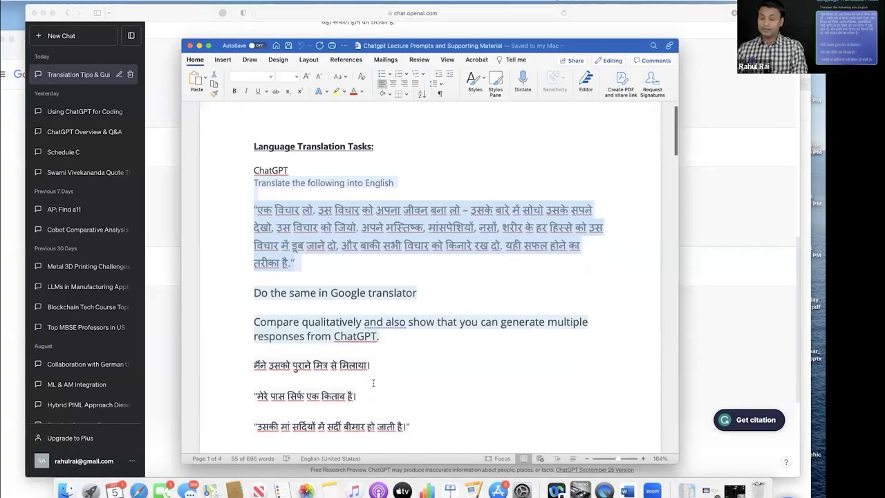
{"action": "left_click_drag", "start_coordinate": [254, 353], "coordinate": [363, 358]}
{"action": "key", "text": "super+c"}
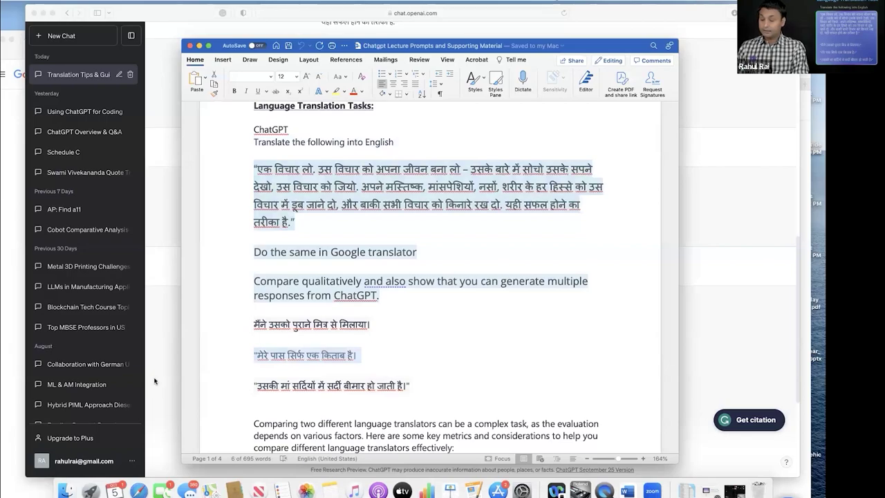
Step: Return to ChatGPT and submit the prompt "translate into english" followed by the copied Hindi sentence in quotation marks
{"action": "key", "text": "super+Tab"}
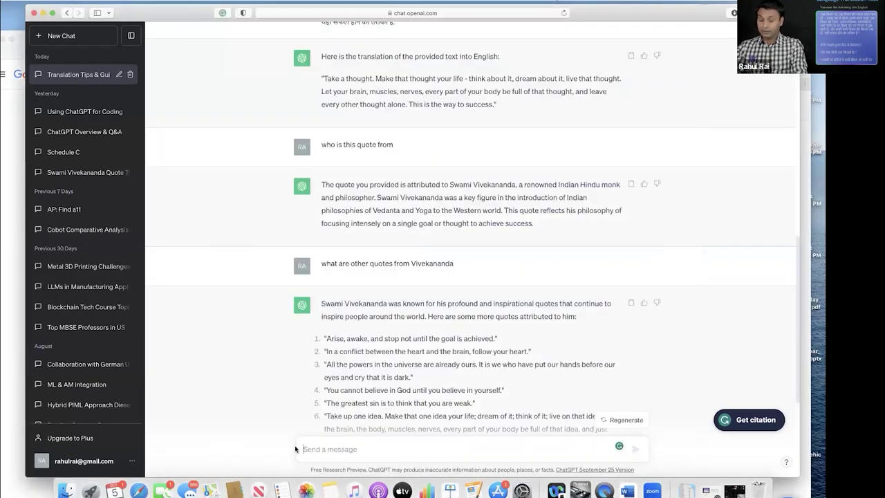
{"action": "type", "text": "transla"}
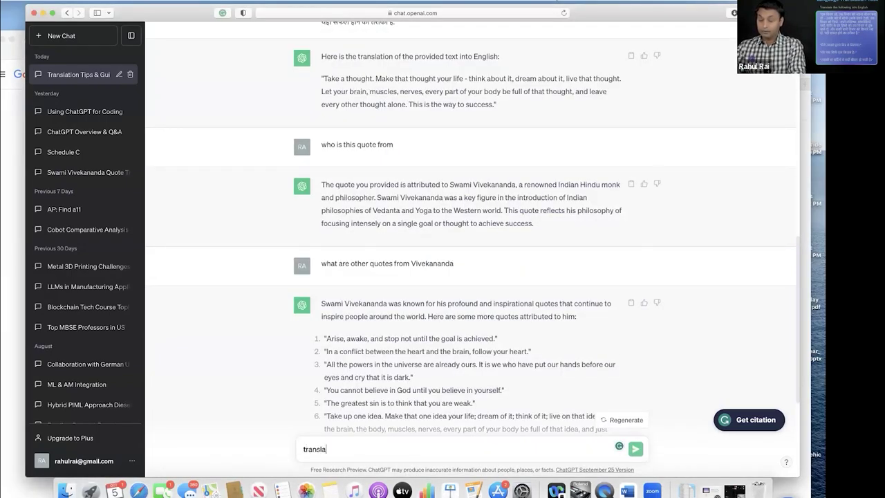
{"action": "type", "text": "te into engin"}
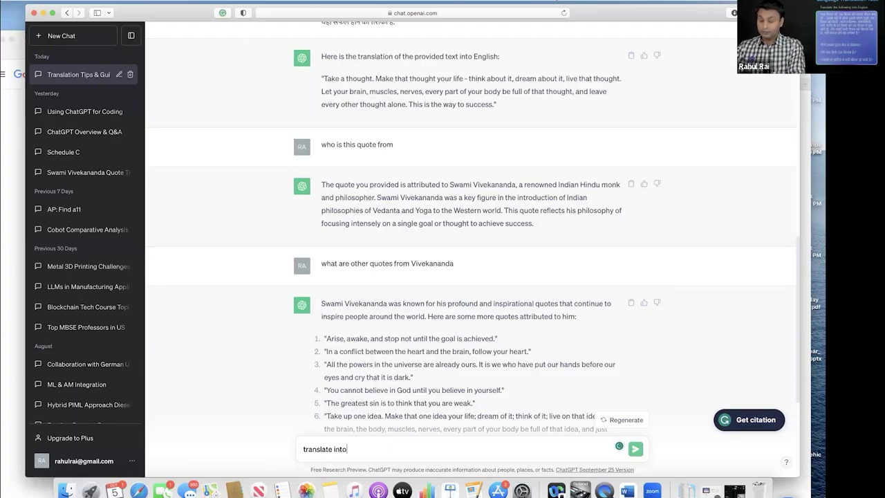
{"action": "key", "text": "BackSpace"}
{"action": "key", "text": "BackSpace"}
{"action": "type", "text": "lish"}
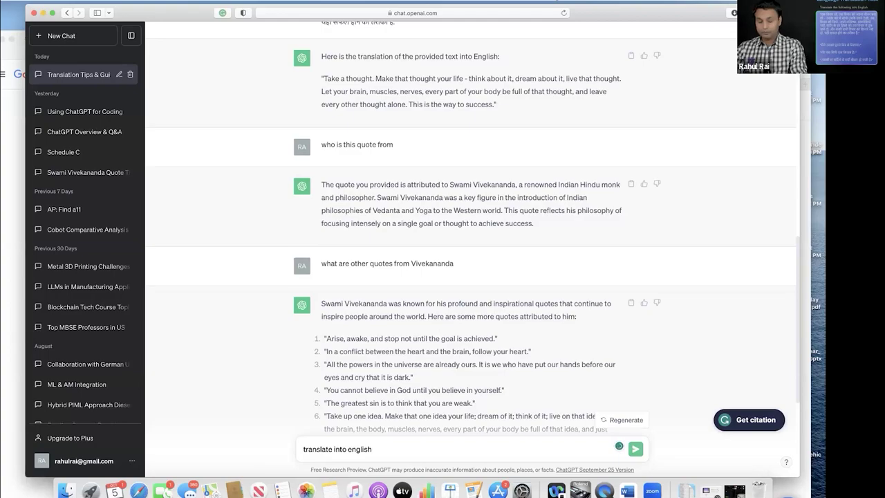
{"action": "type", "text": " \"\"मेरे पास सिर्फ एक किताब है।\""}
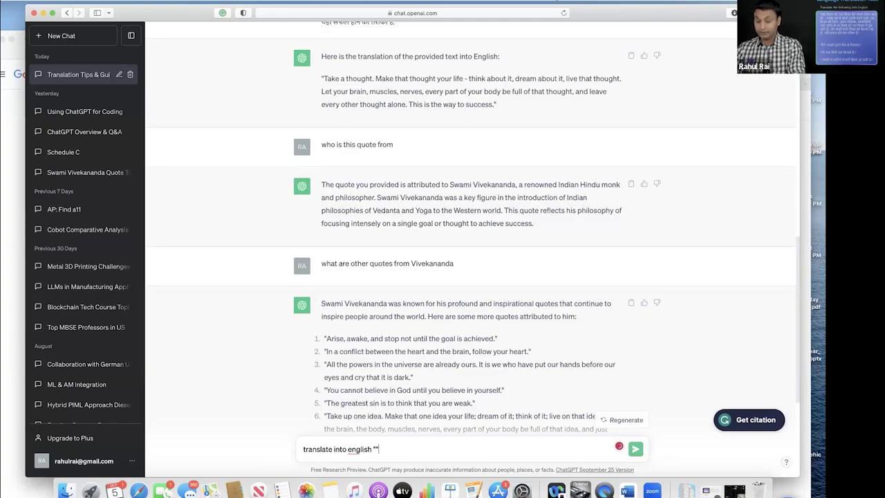
{"action": "key", "text": "super+v"}
{"action": "type", "text": "\""}
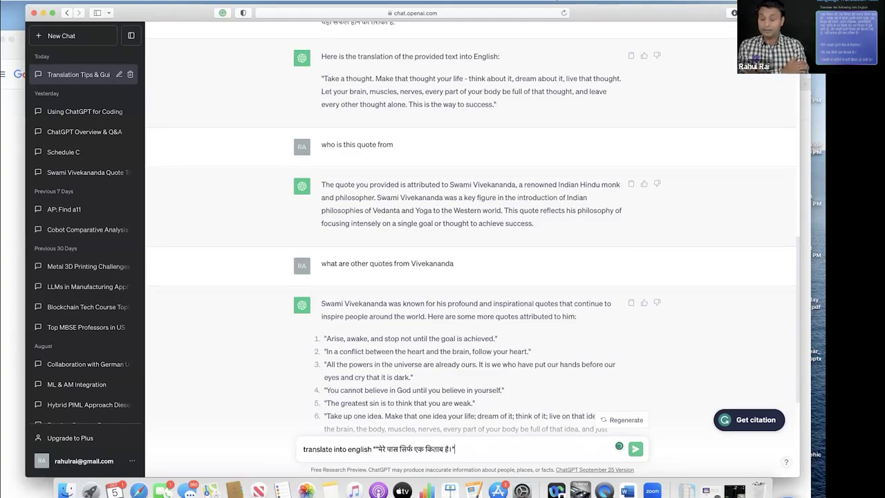
{"action": "key", "text": "Return"}
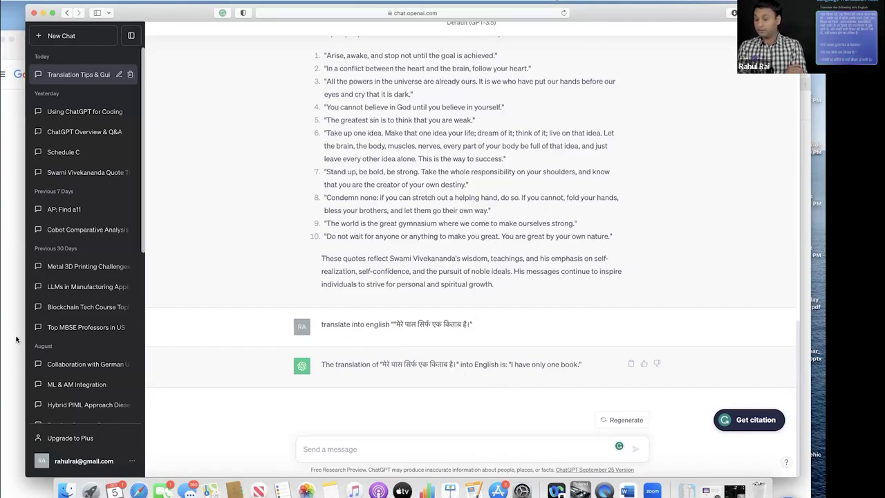
Step: Switch to Google Translate and replace the Hindi source text with "मेरे पास सिर्फ एक किताब है।"
{"action": "key", "text": "super+grave"}
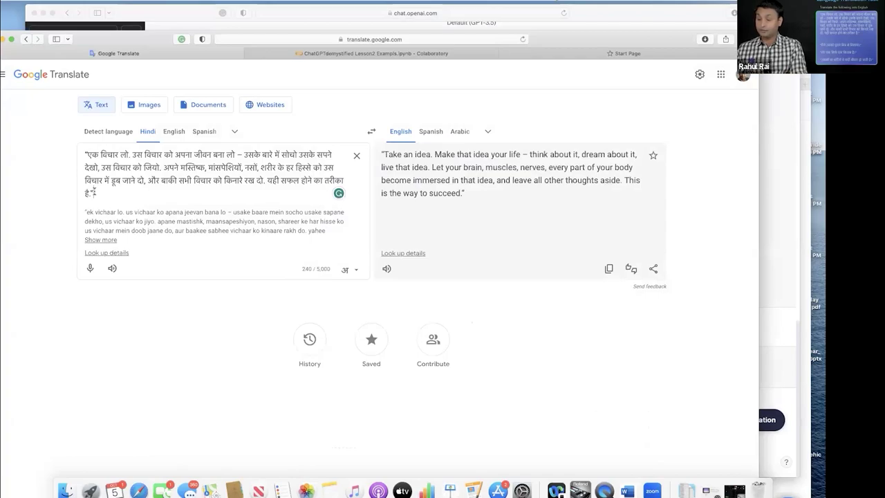
{"action": "key", "text": "super+a"}
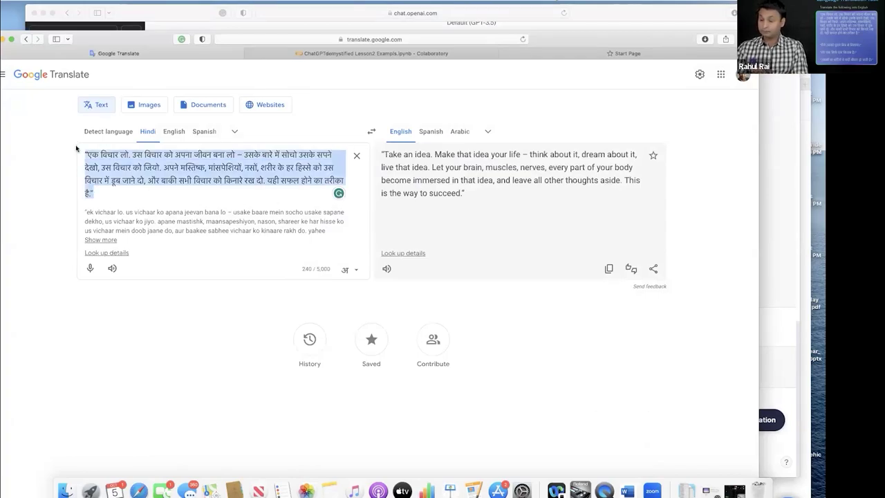
{"action": "type", "text": "\"मेरे पास सिर्फ एक किताब है।"}
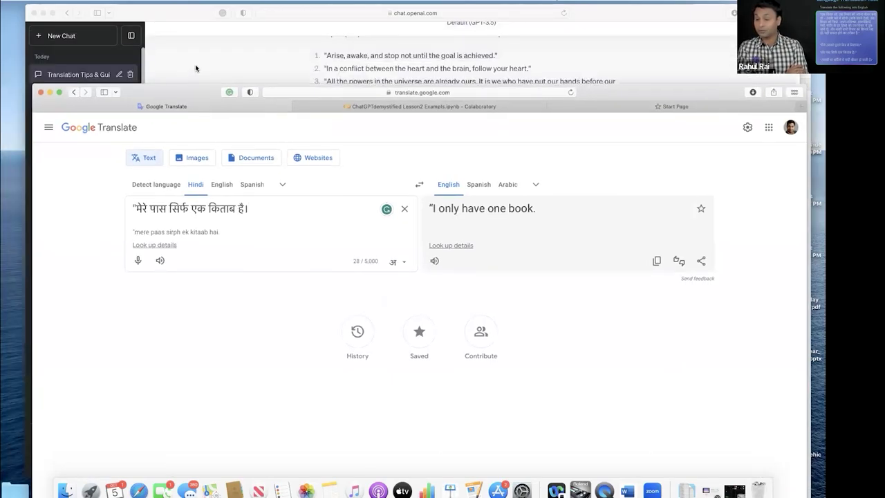
Step: Compare ChatGPT's English translation of "मेरे पास सिर्फ एक किताब है।" with the Google Translate version, ending in ChatGPT
{"action": "key", "text": "super+grave"}
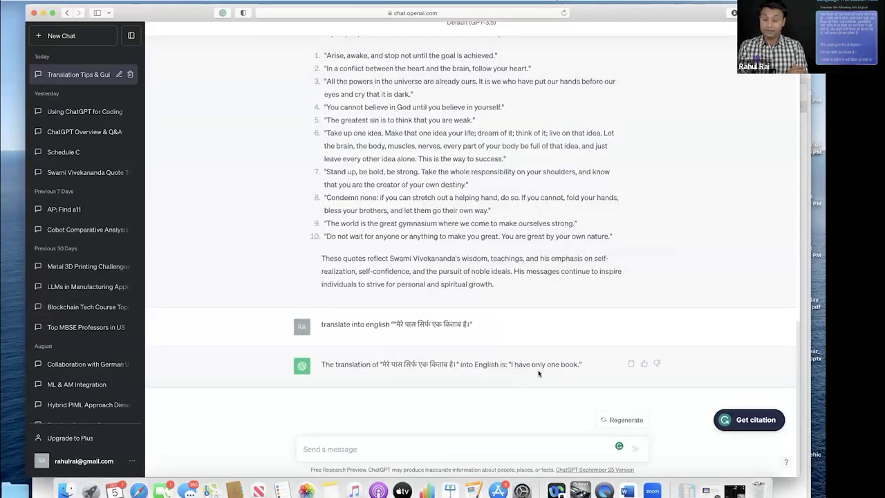
{"action": "right_click", "coordinate": [139, 492]}
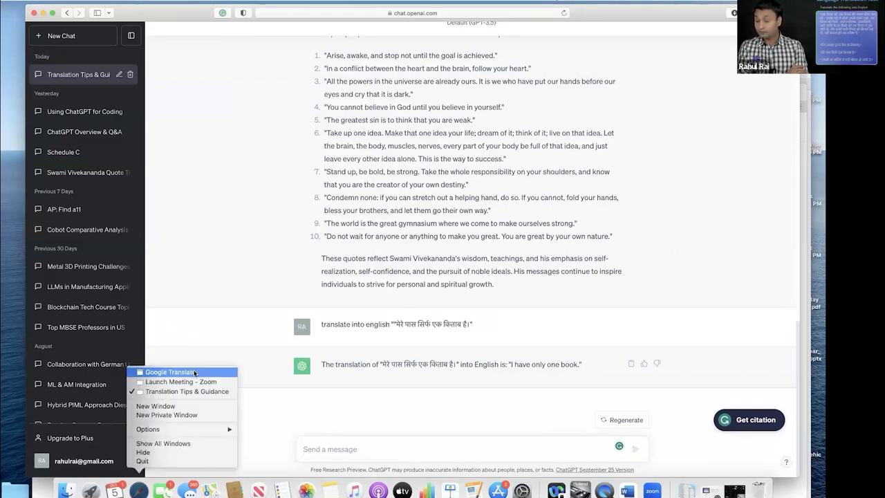
{"action": "key", "text": "Return"}
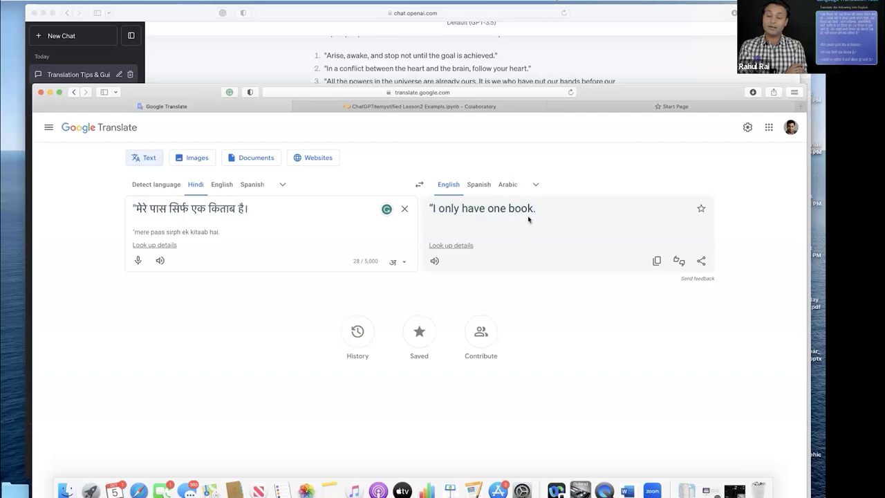
{"action": "left_click", "coordinate": [224, 68]}
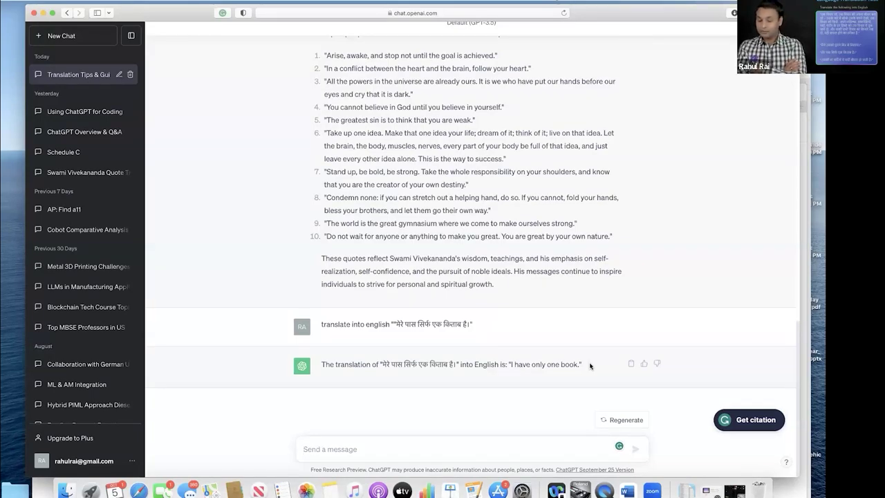
Step: Copy "उसकी मां सर्दियों में सर्दी बीमार हो जाती है।" from the Word document and submit it in ChatGPT after "translate into english"
{"action": "left_click", "coordinate": [626, 491]}
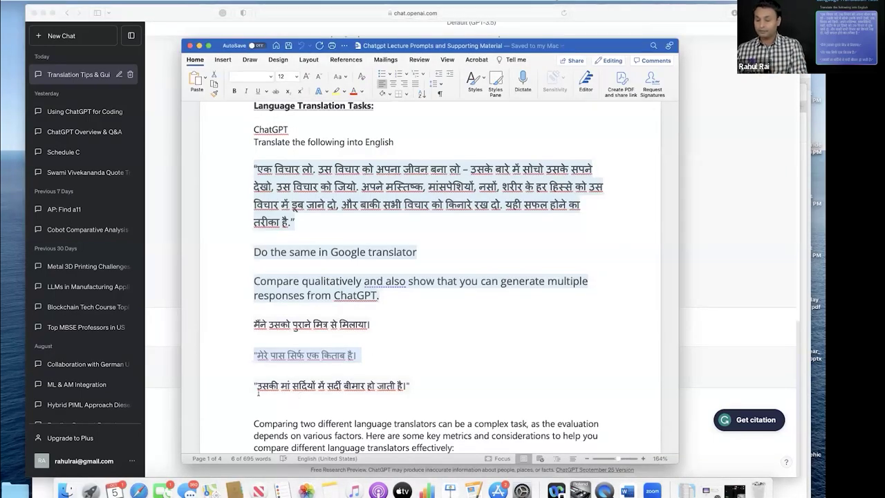
{"action": "left_click_drag", "start_coordinate": [254, 386], "coordinate": [405, 389]}
{"action": "key", "text": "super+c"}
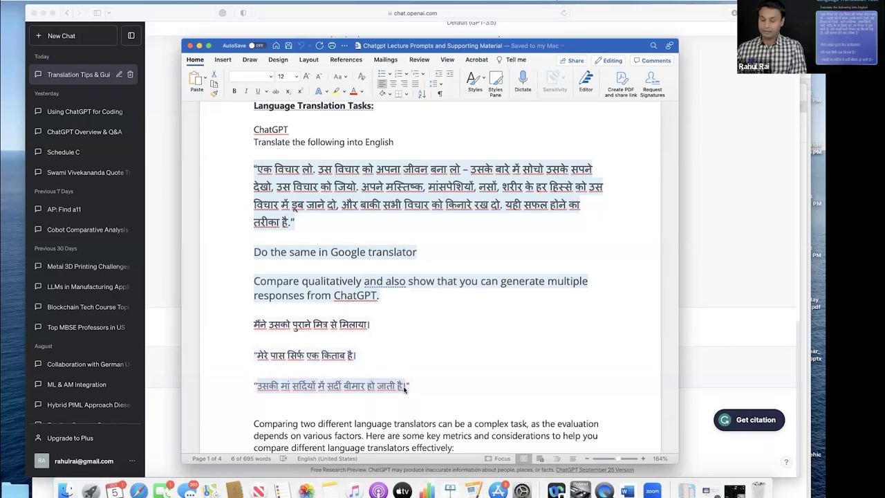
{"action": "left_click", "coordinate": [153, 433]}
{"action": "type", "text": "tra"}
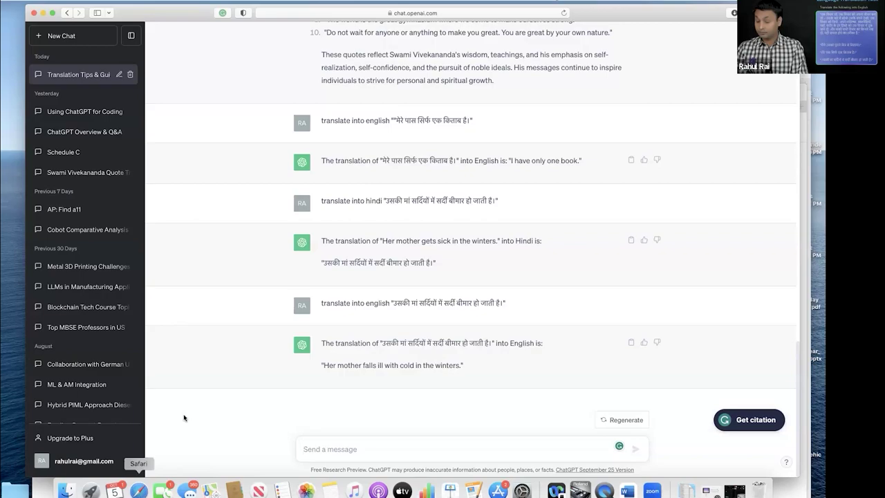
Step: Switch to Google Translate and replace the Hindi source text with "उसकी मां सर्दियों में सर्दी बीमार हो जाती है।"
{"action": "right_click", "coordinate": [138, 491]}
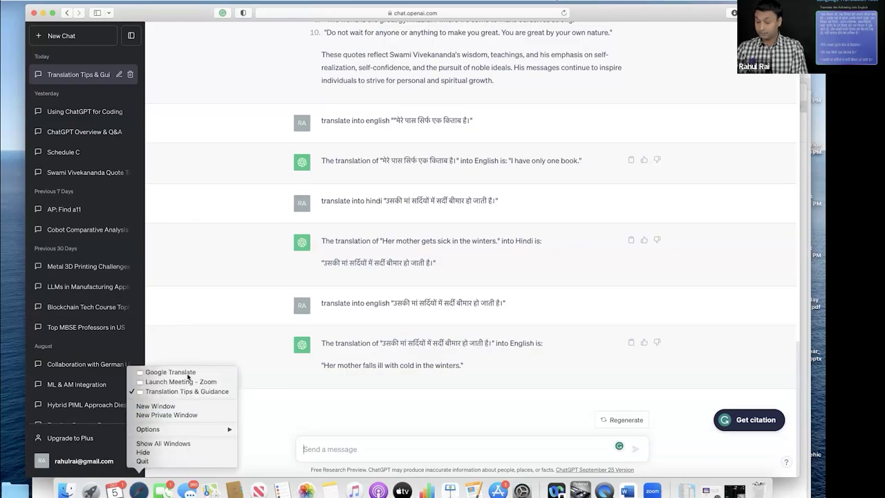
{"action": "left_click", "coordinate": [188, 373]}
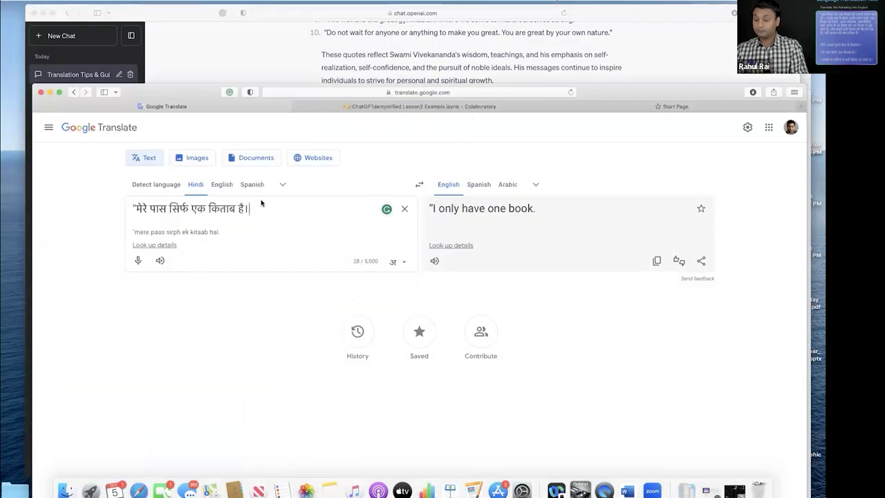
{"action": "left_click_drag", "start_coordinate": [251, 209], "coordinate": [117, 197]}
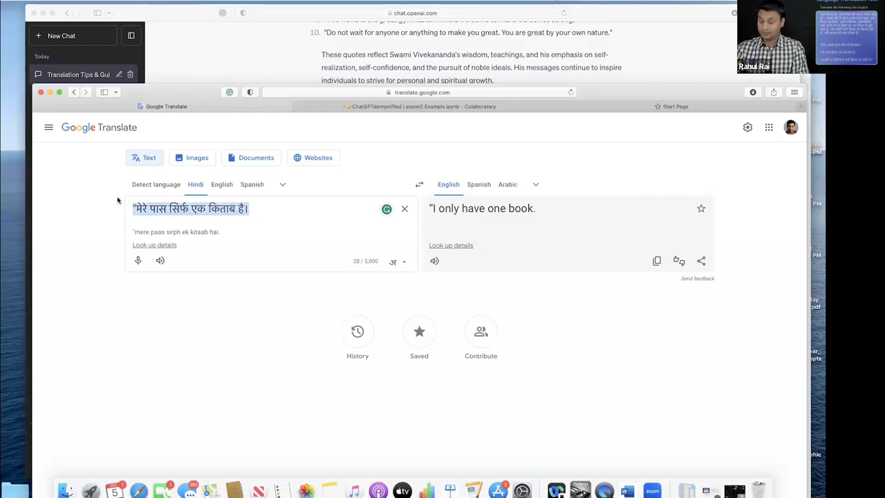
{"action": "key", "text": "super+v"}
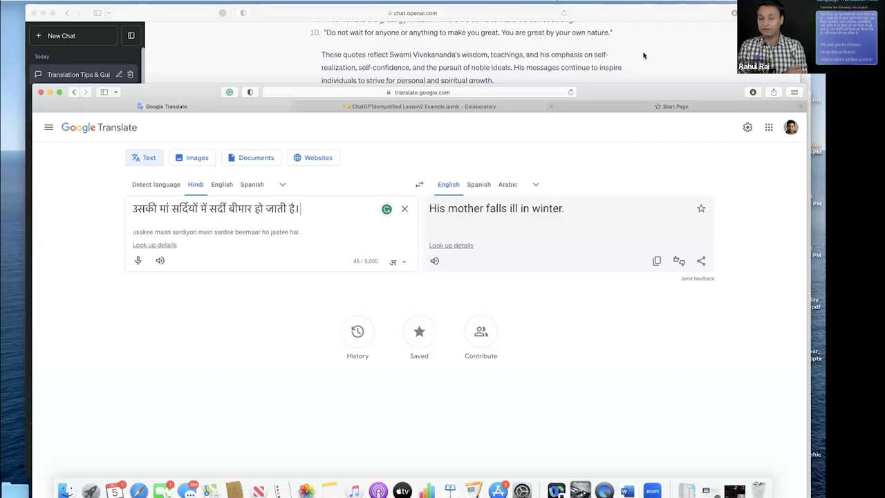
Step: Return to ChatGPT and highlight "with cold" in its latest English translation to compare the wording with Google Translate
{"action": "key", "text": "super+grave"}
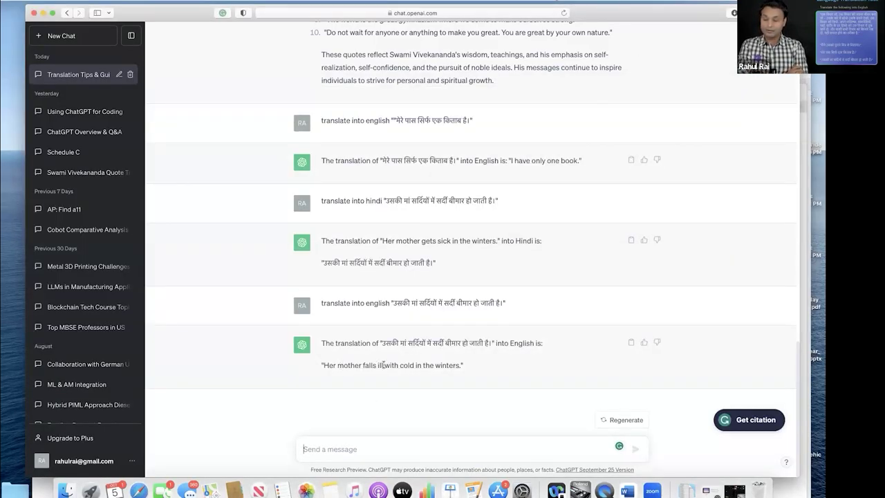
{"action": "left_click_drag", "start_coordinate": [384, 365], "coordinate": [414, 365]}
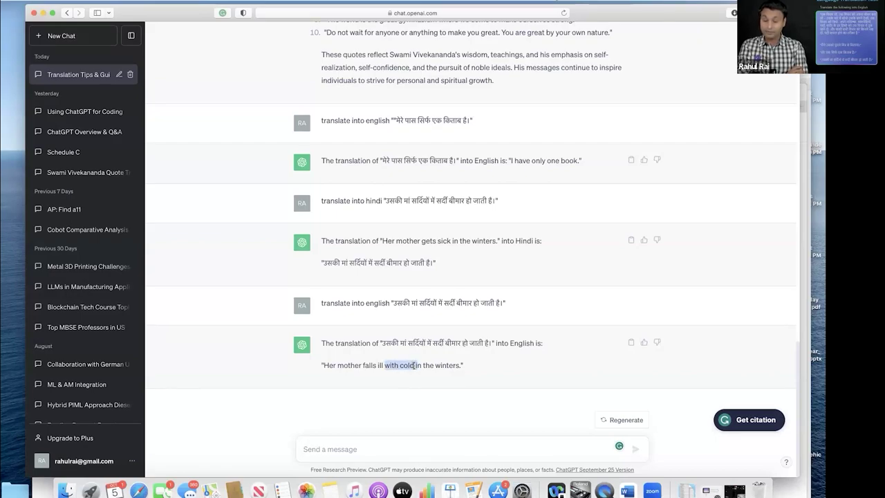